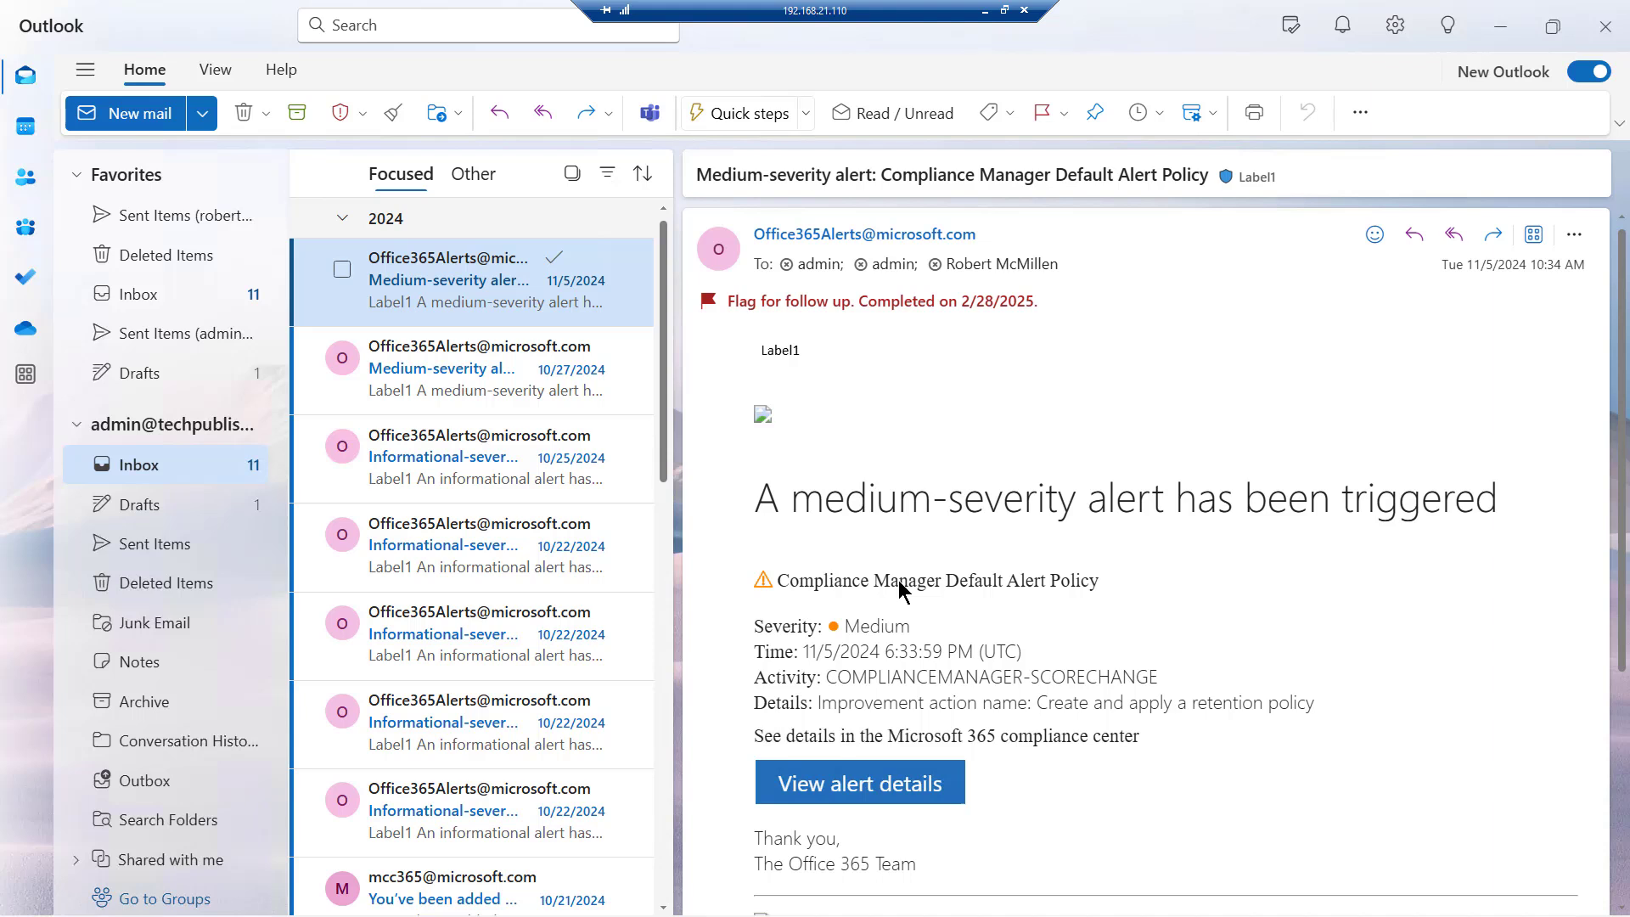
Assign the Orange category to the 10/27/2024 Office365Alerts medium-severity alert email
right_click(541, 379)
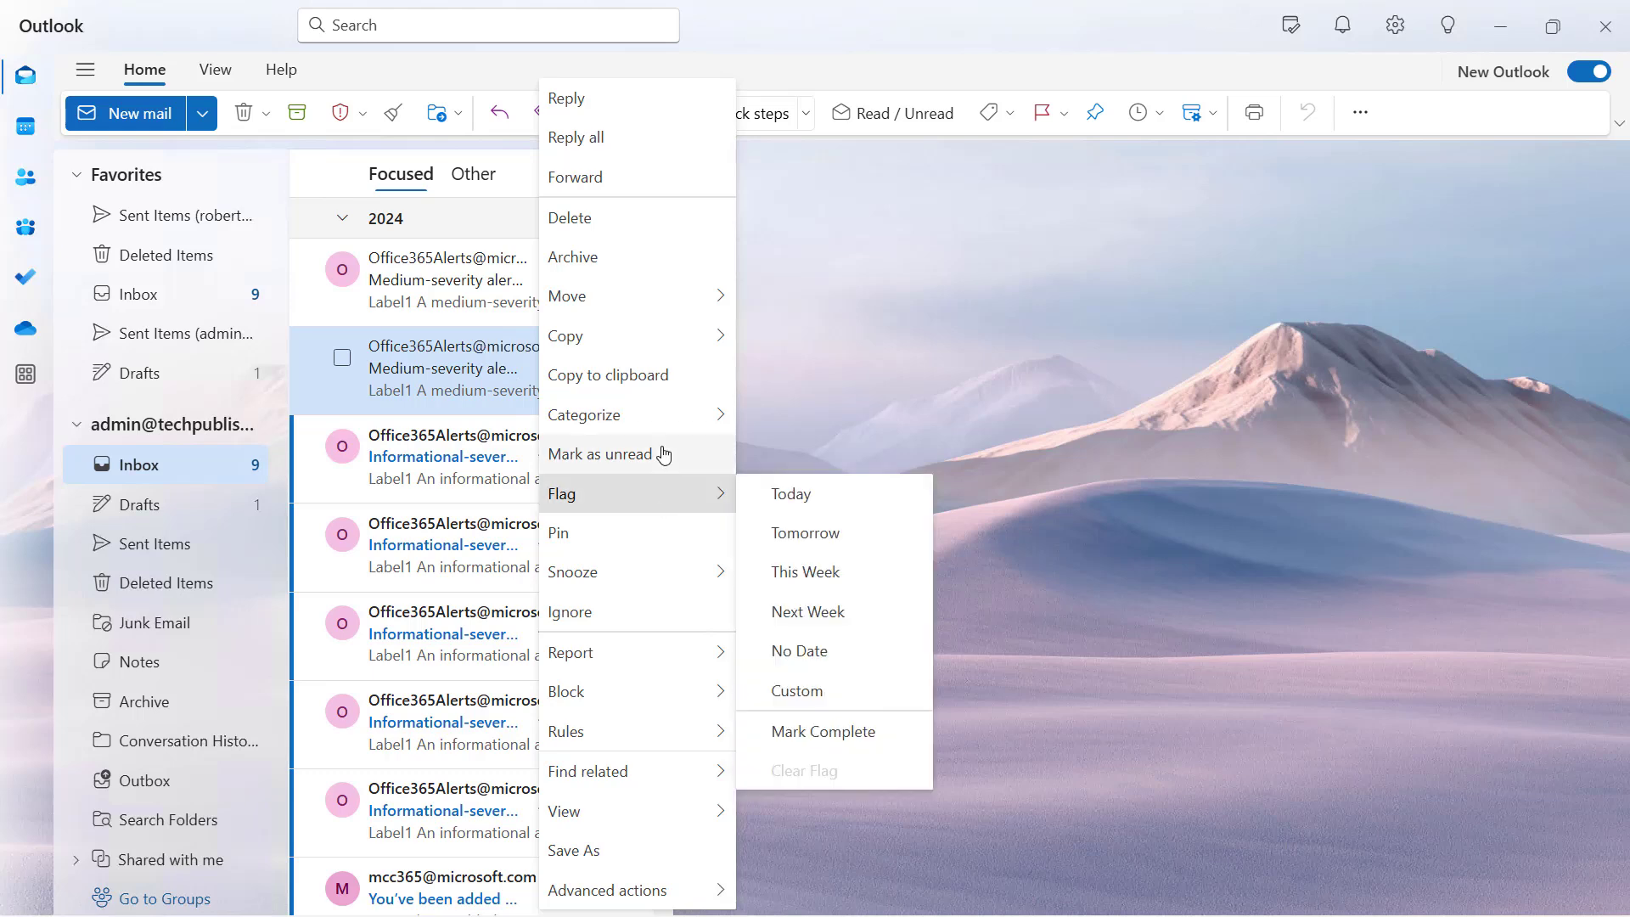
mouse_move(633, 413)
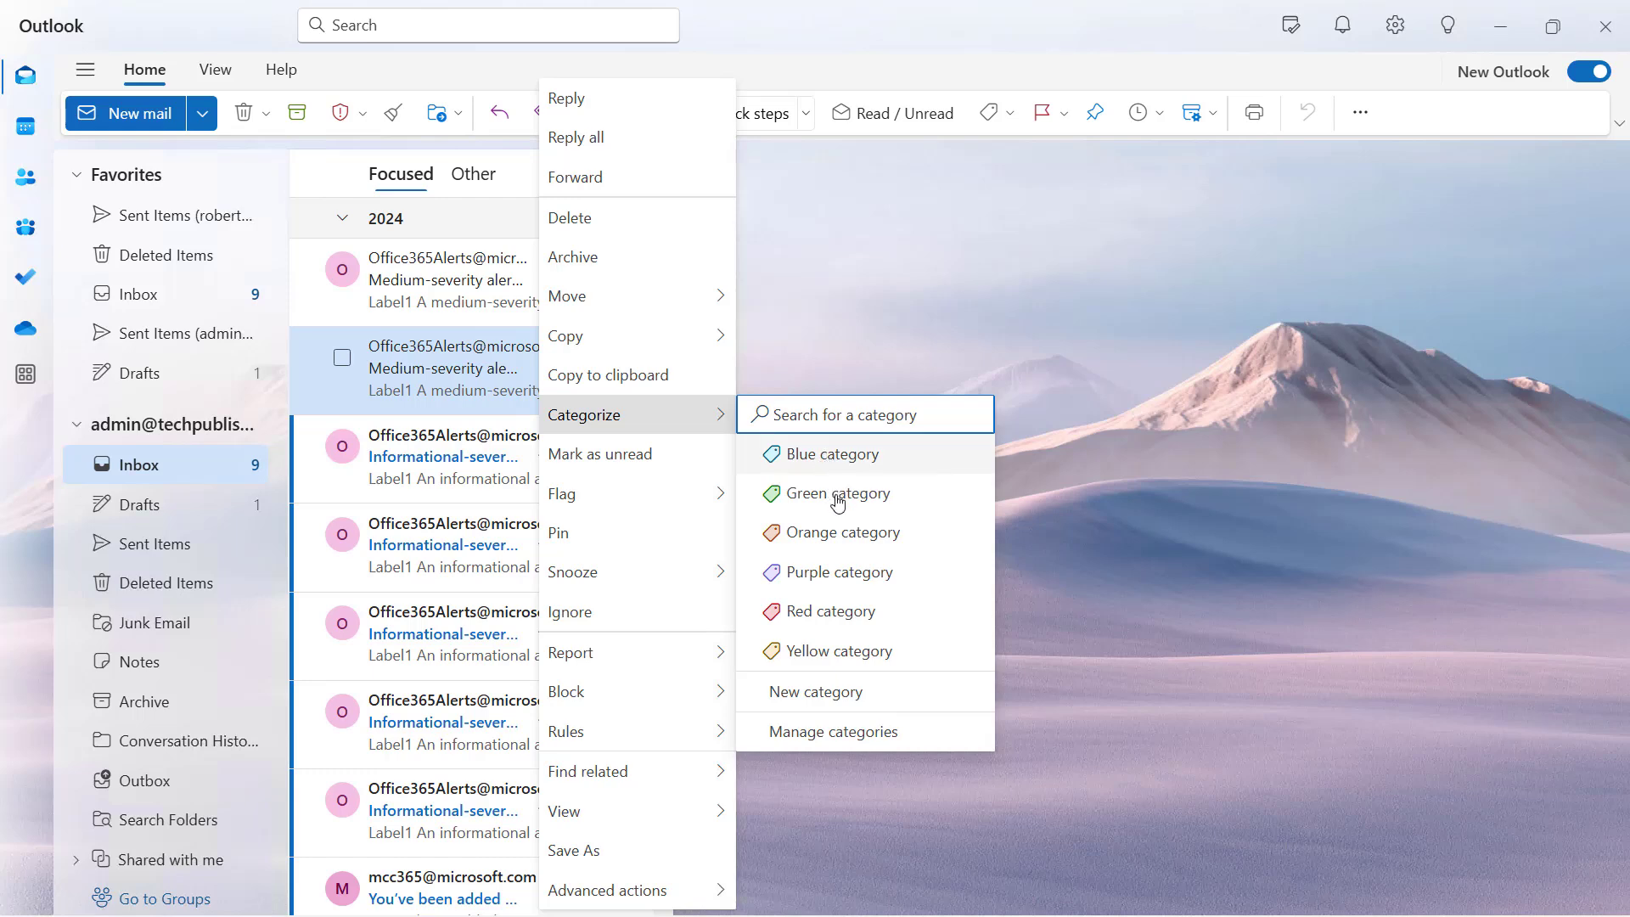
left_click(859, 532)
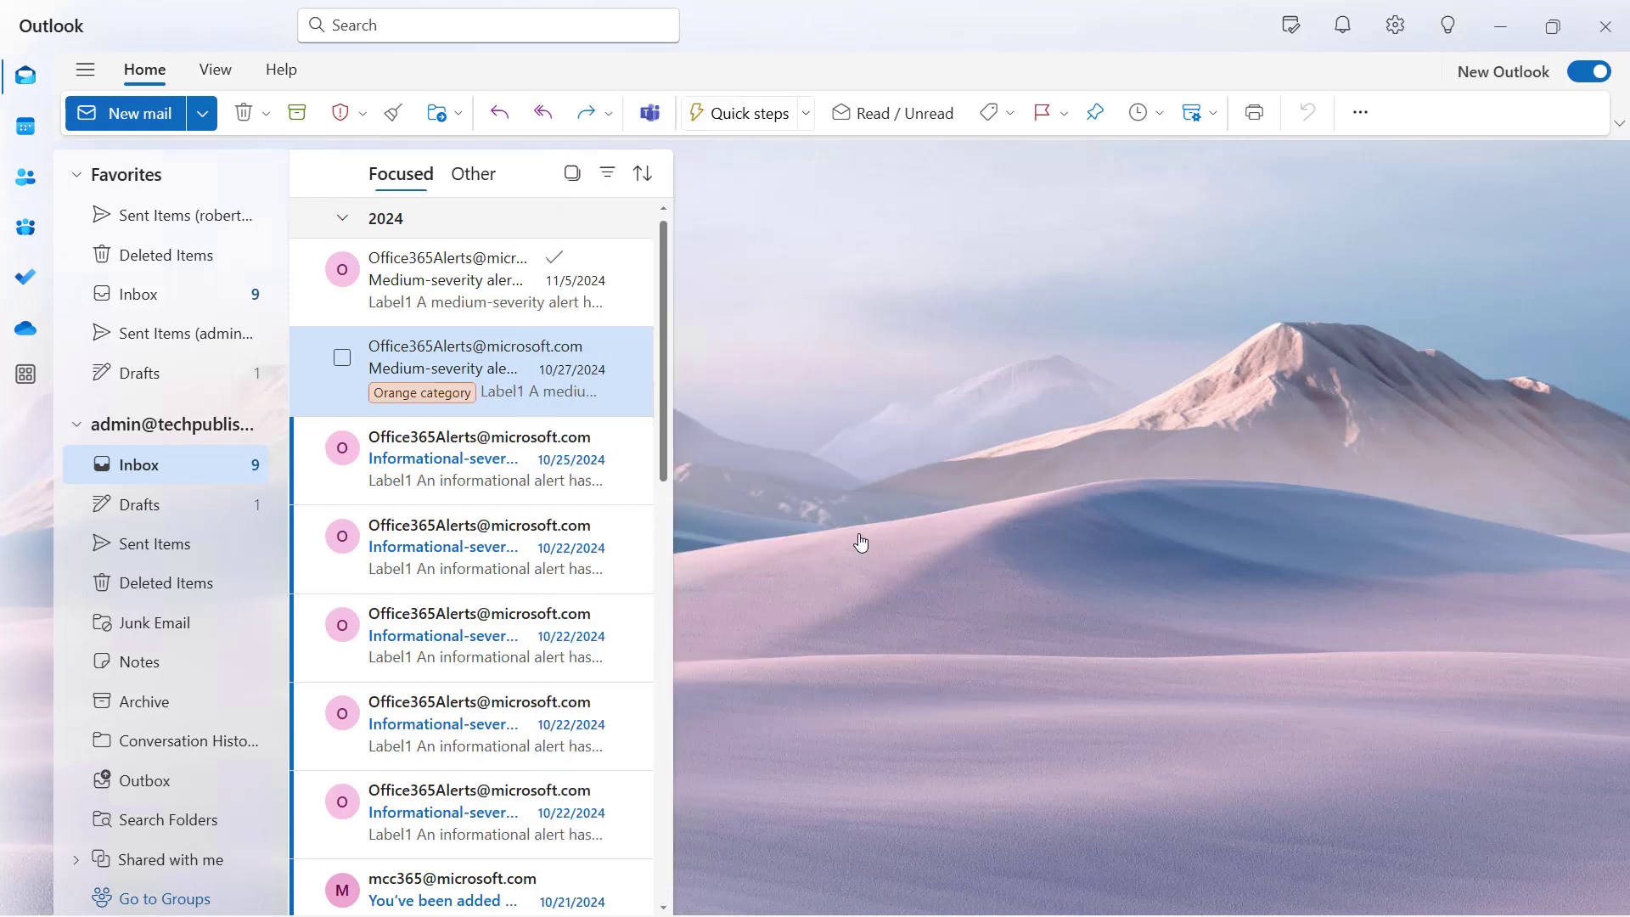
right_click(555, 392)
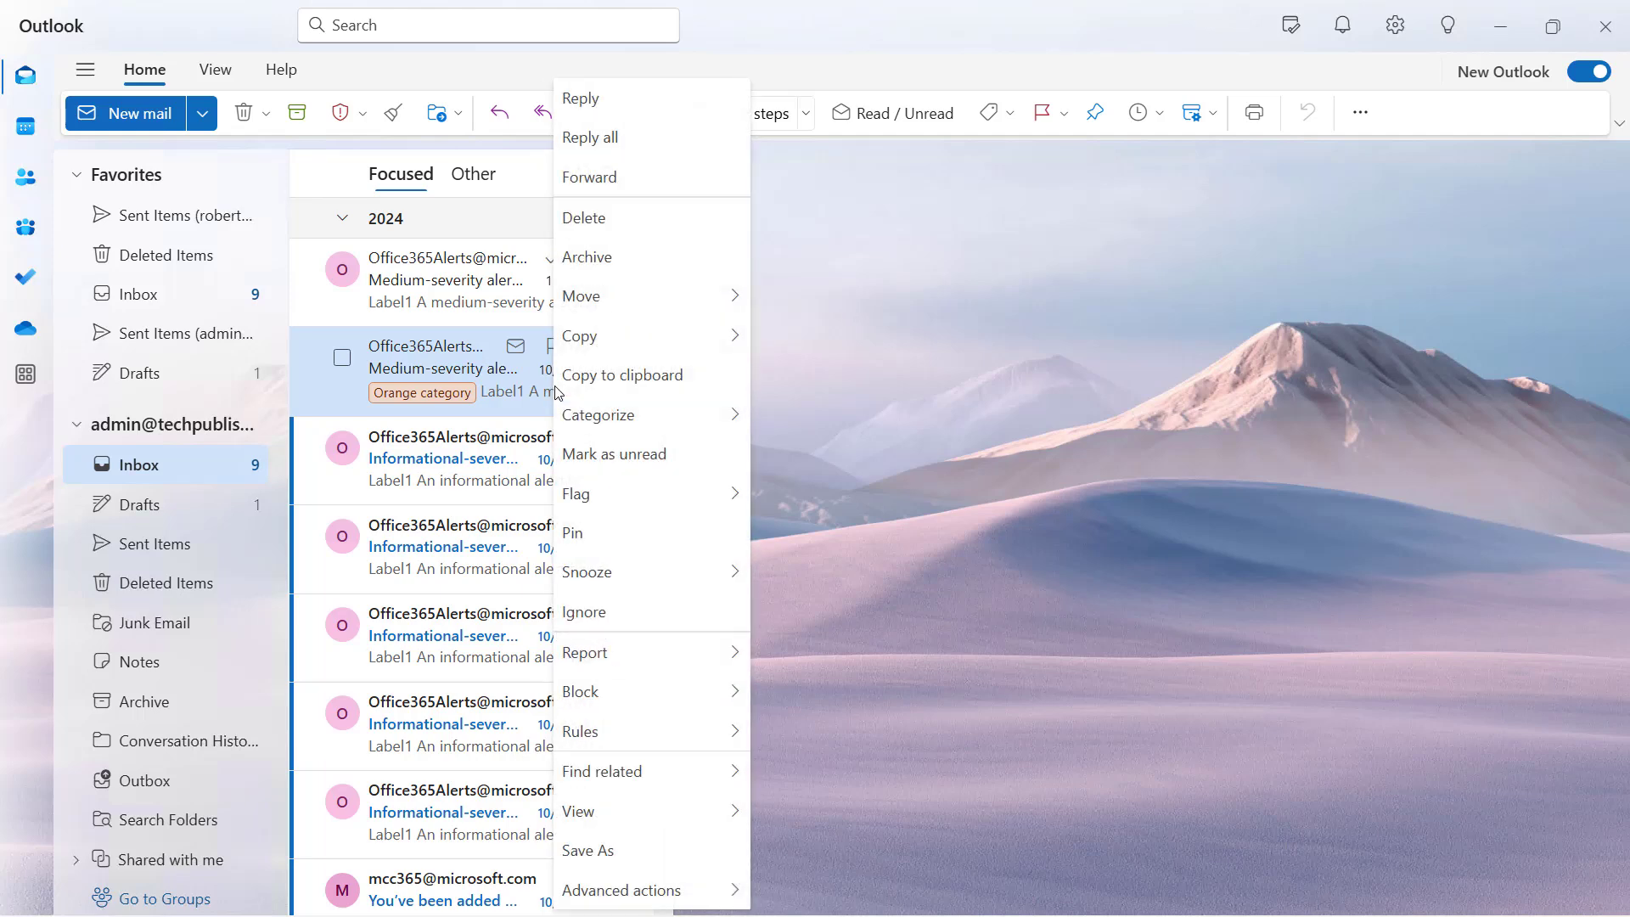
mouse_move(599, 415)
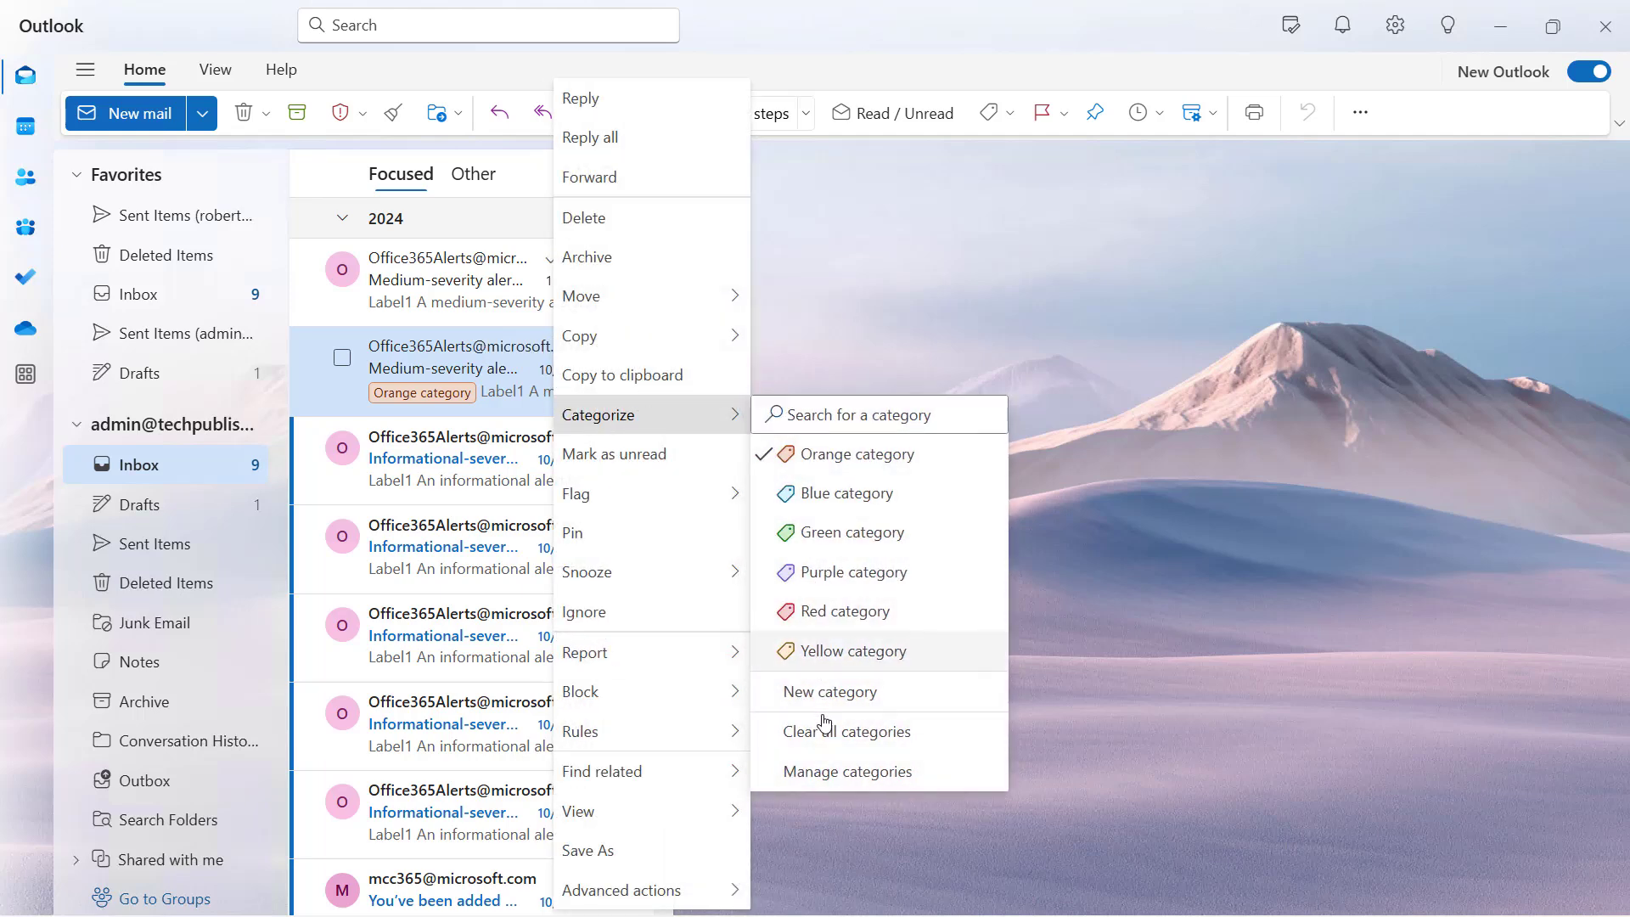
left_click(842, 772)
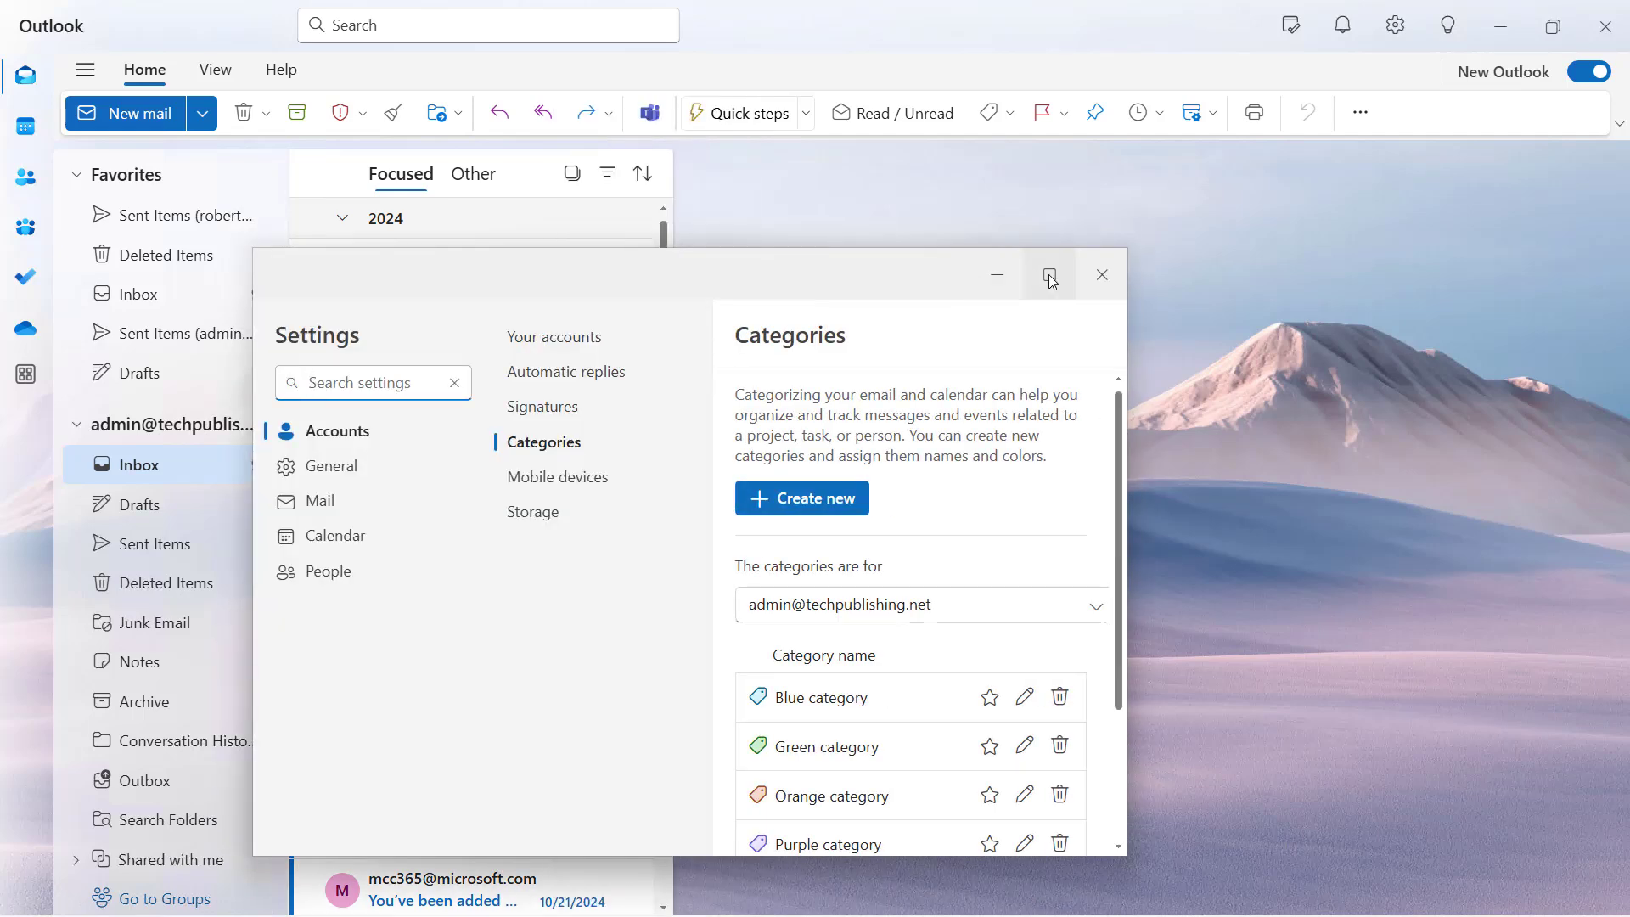
left_click(1051, 277)
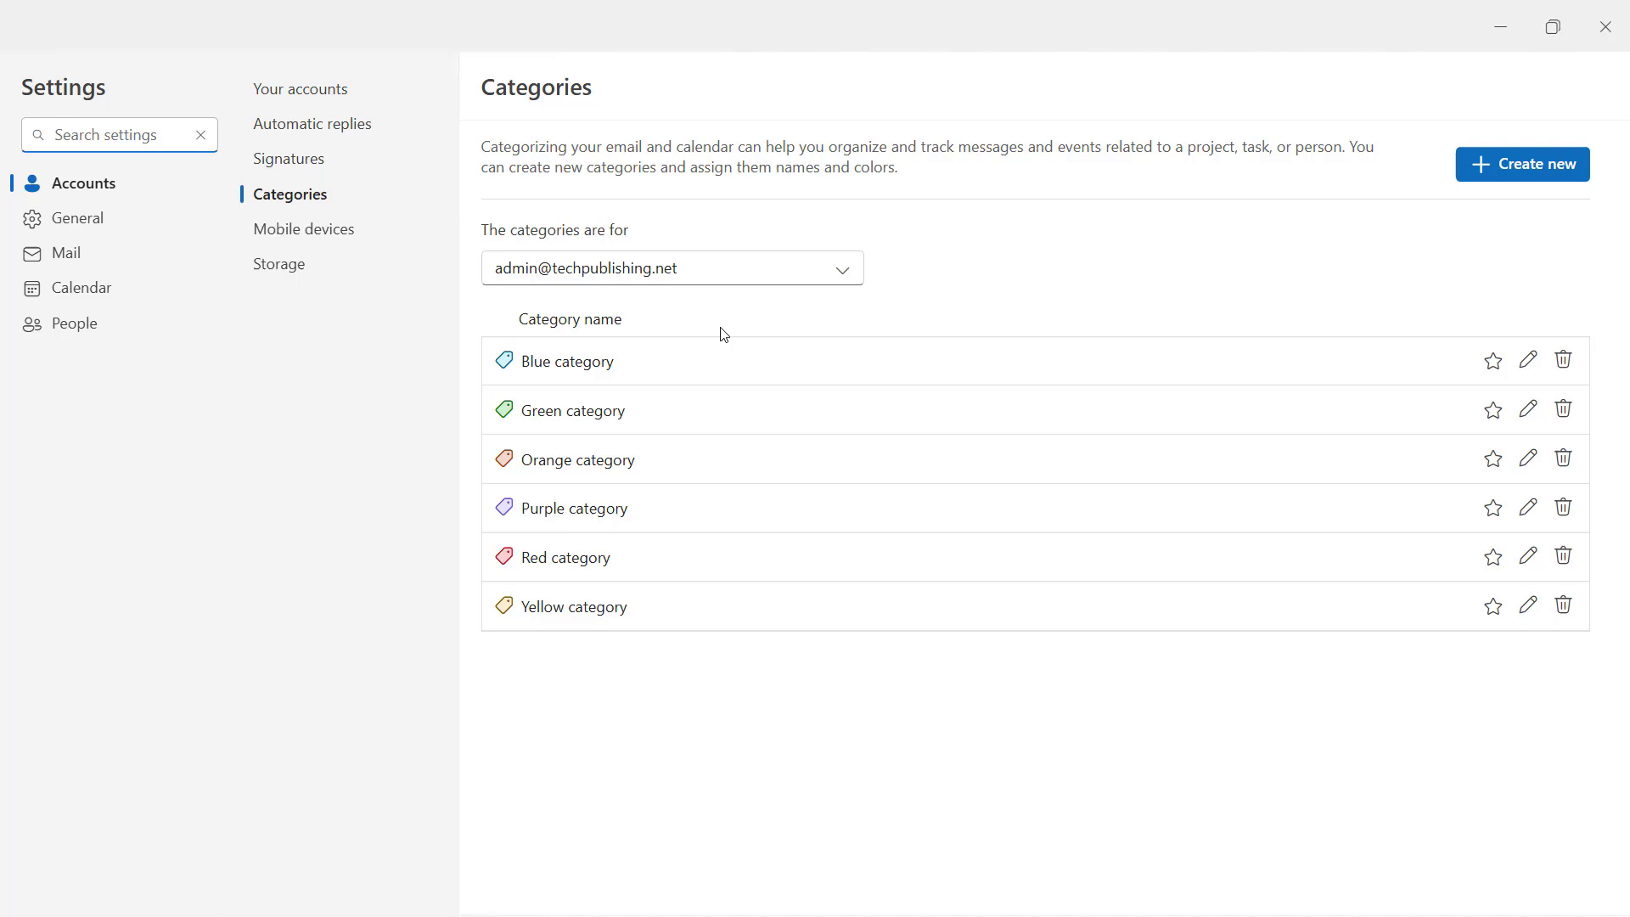
left_click(849, 278)
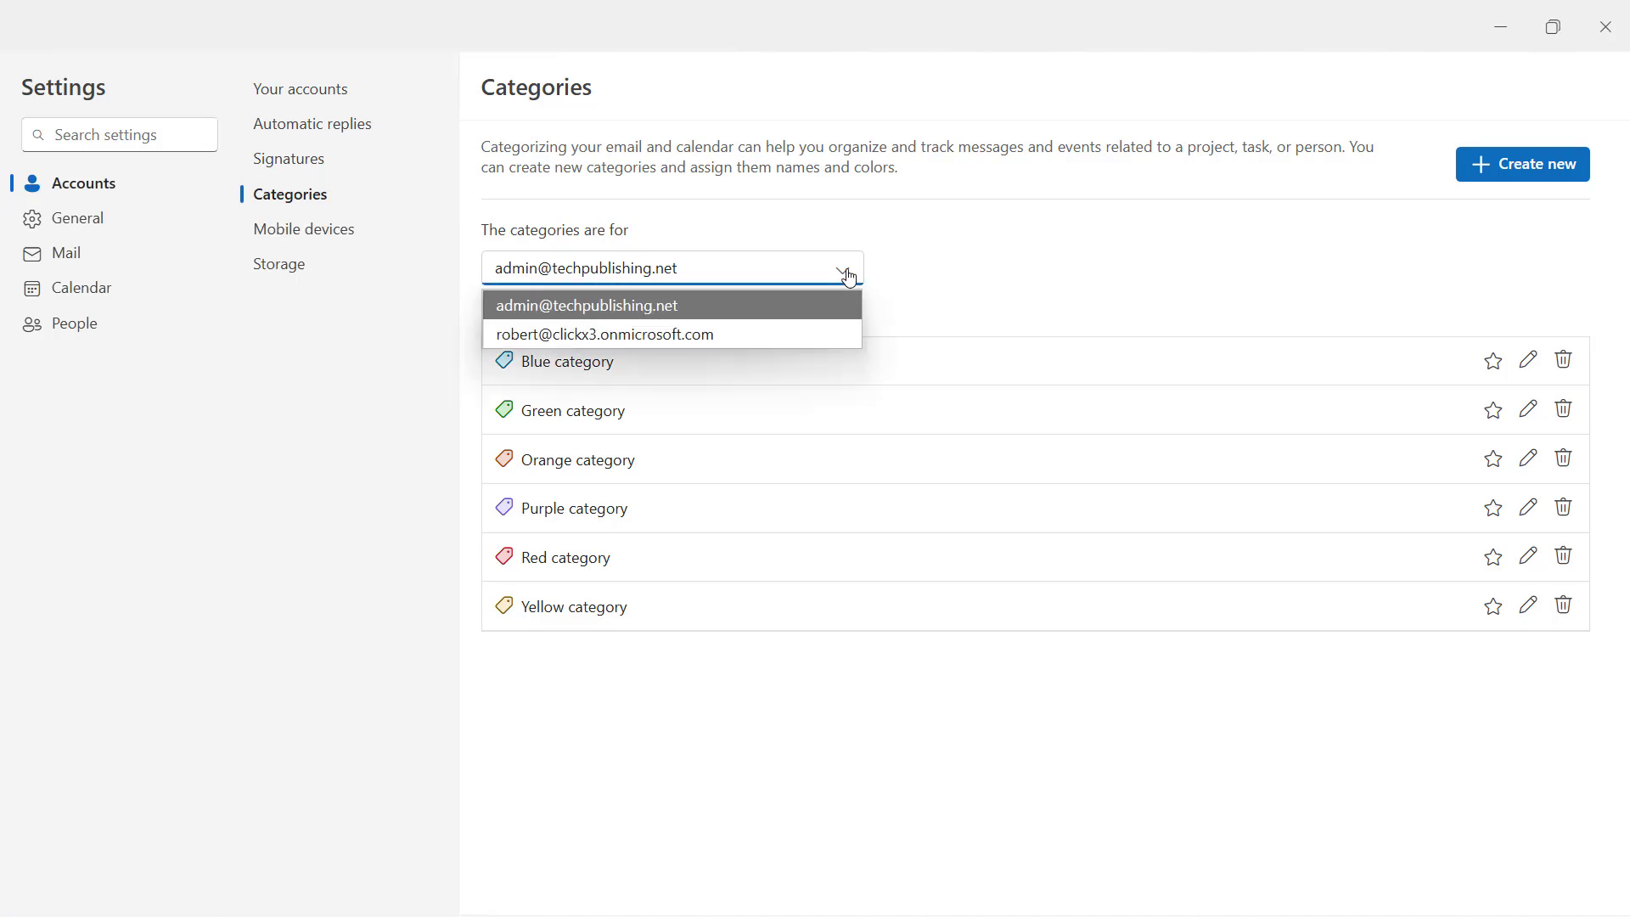
left_click(961, 245)
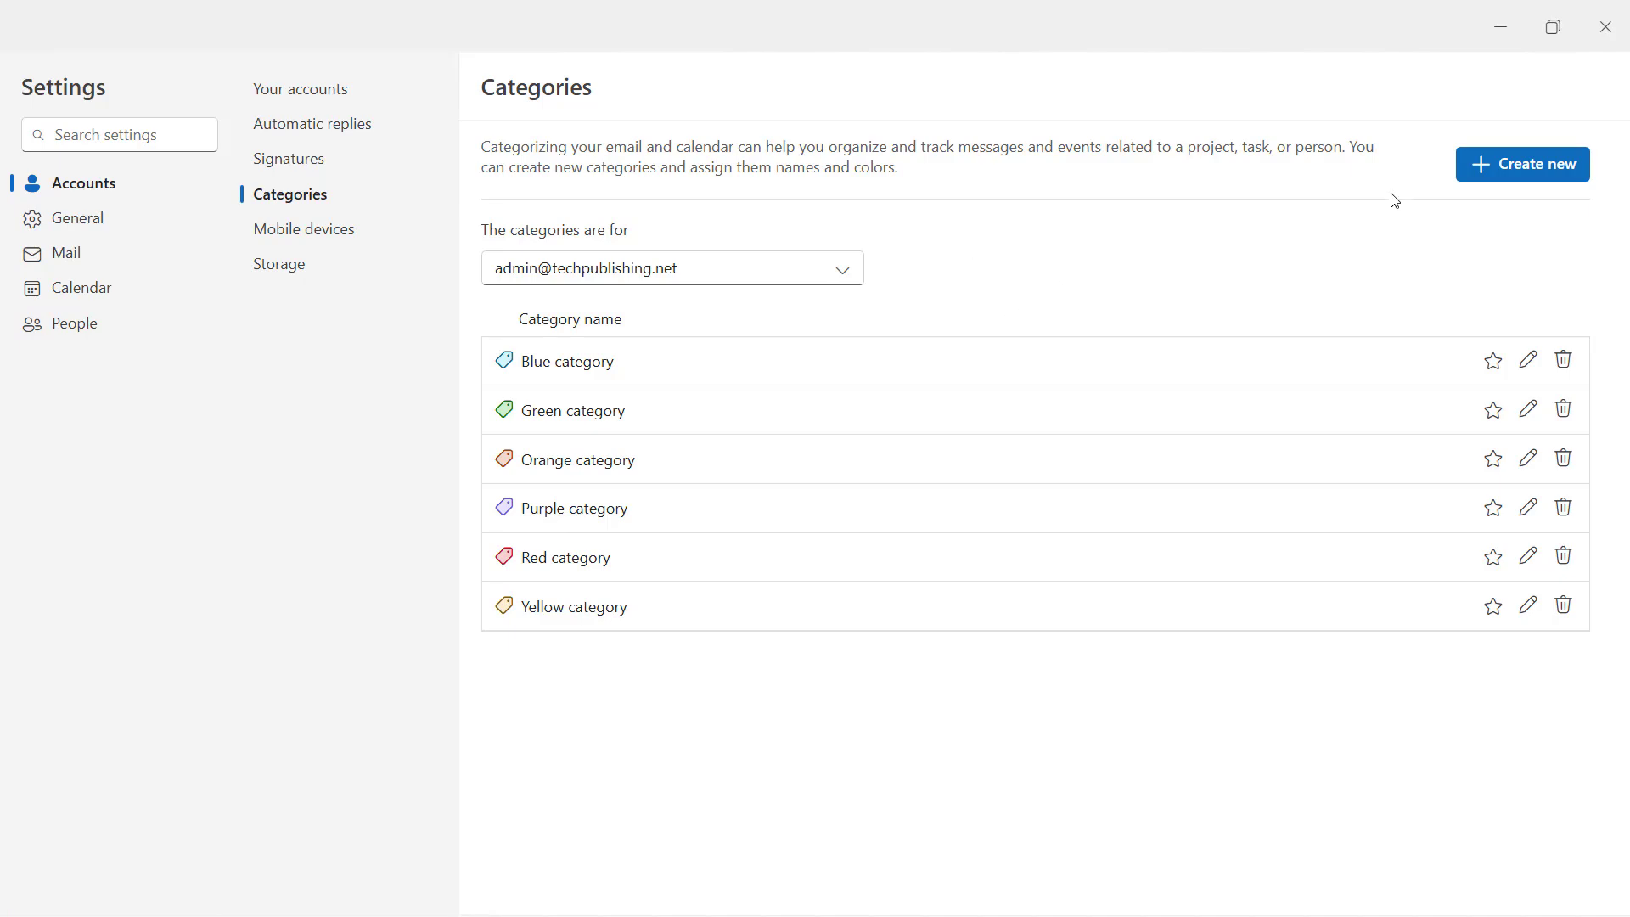
Create and save a new category named HR with a green colour
left_click(1490, 174)
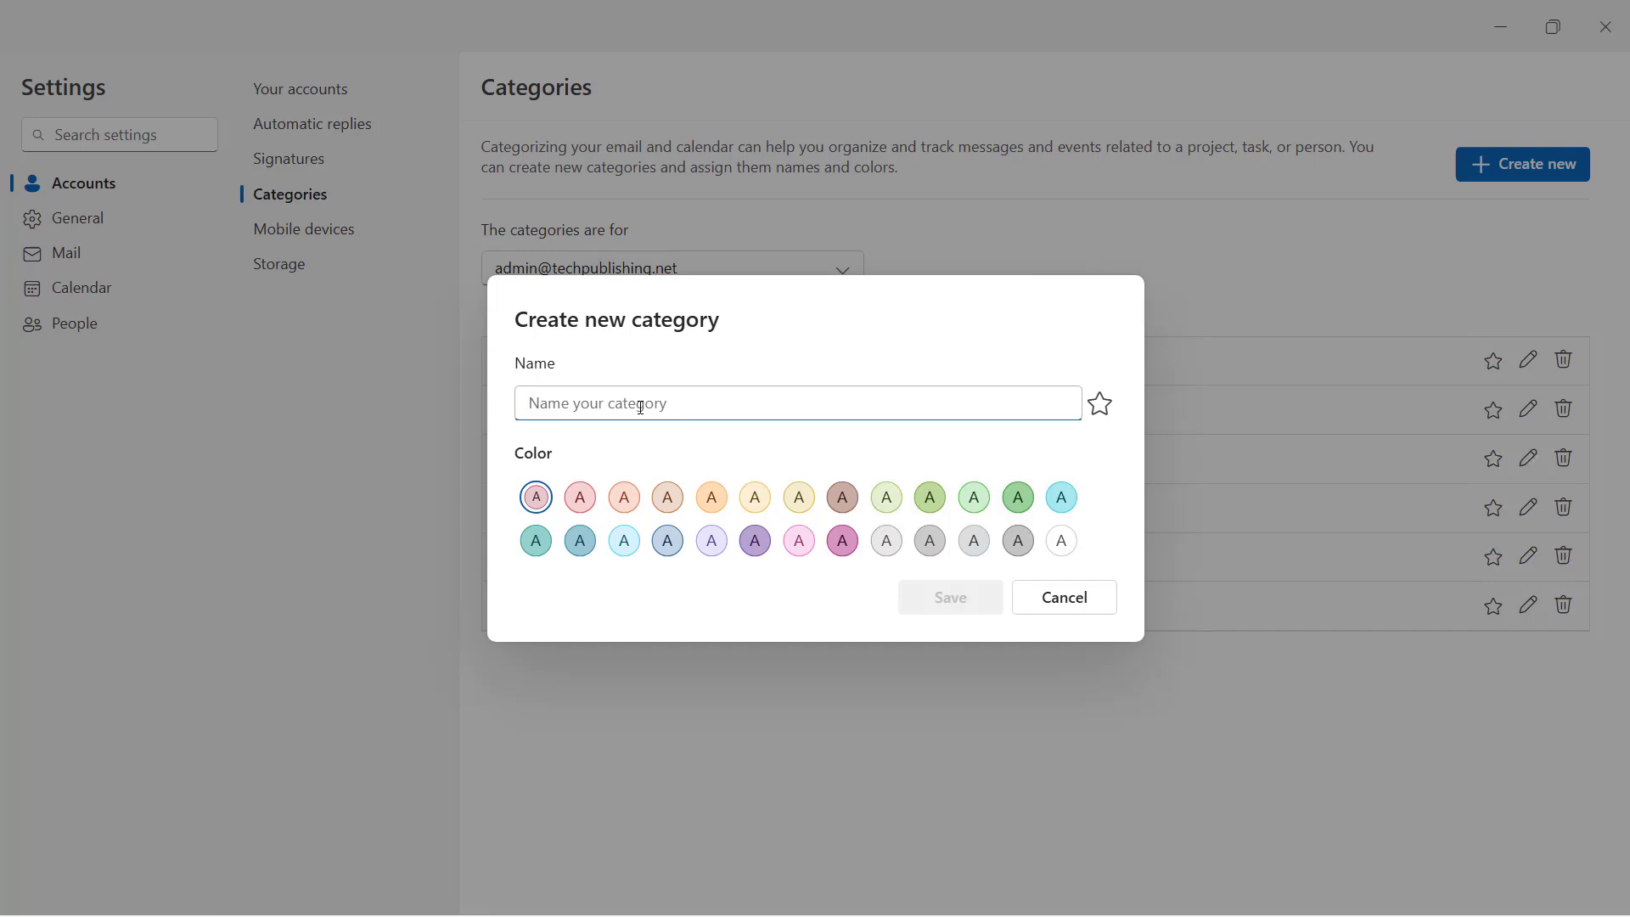
type("HR")
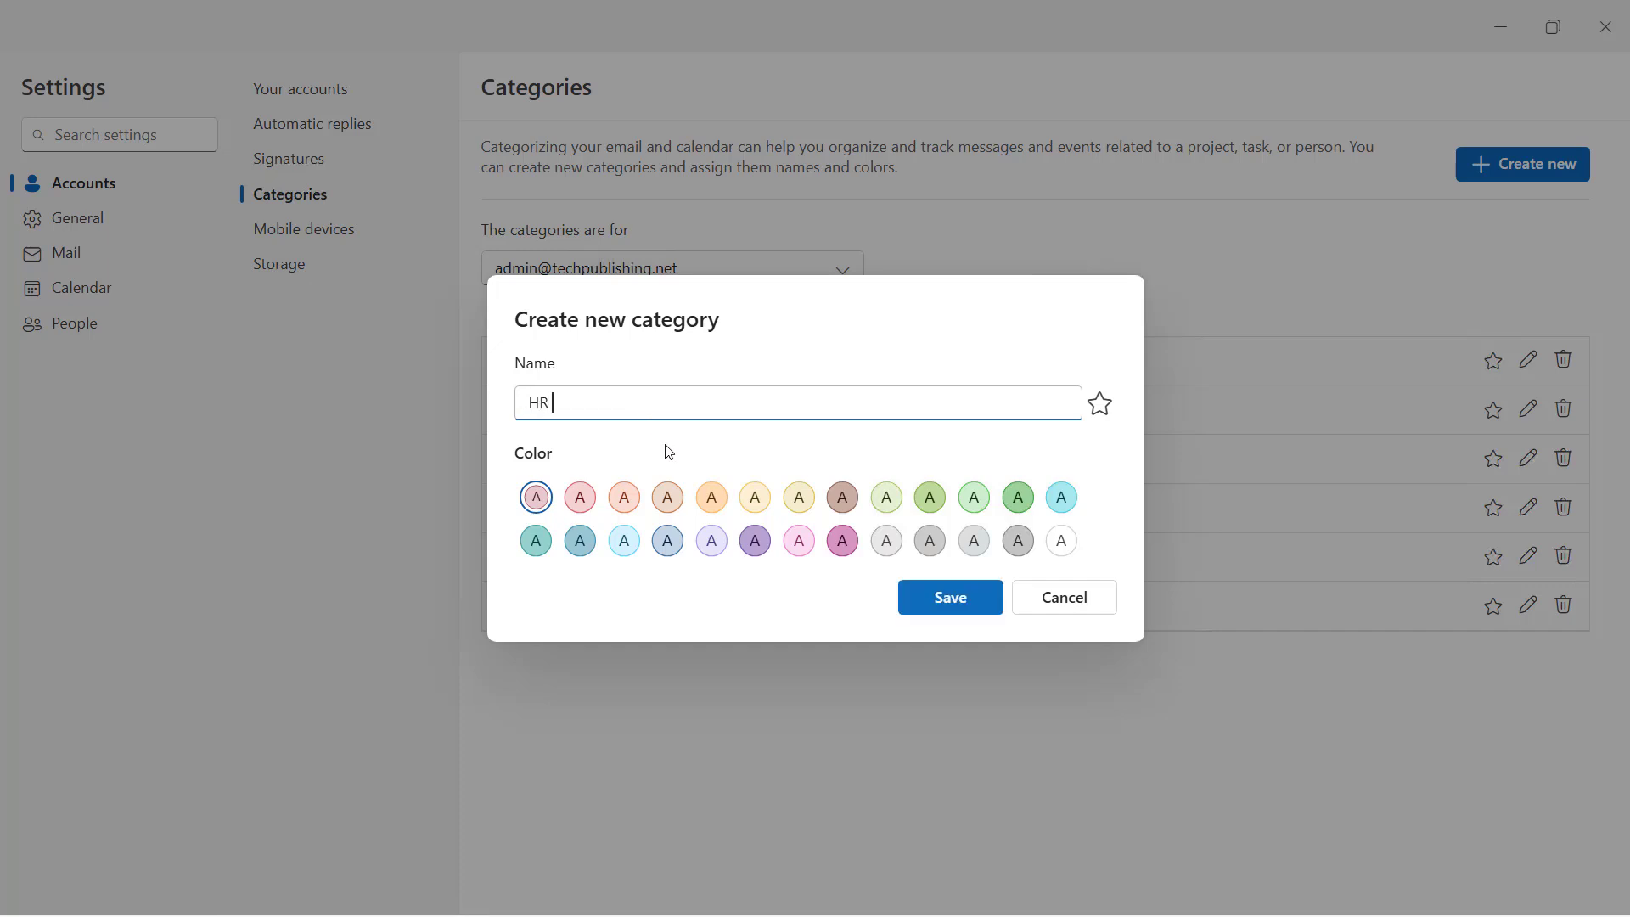
left_click(1030, 504)
left_click(961, 601)
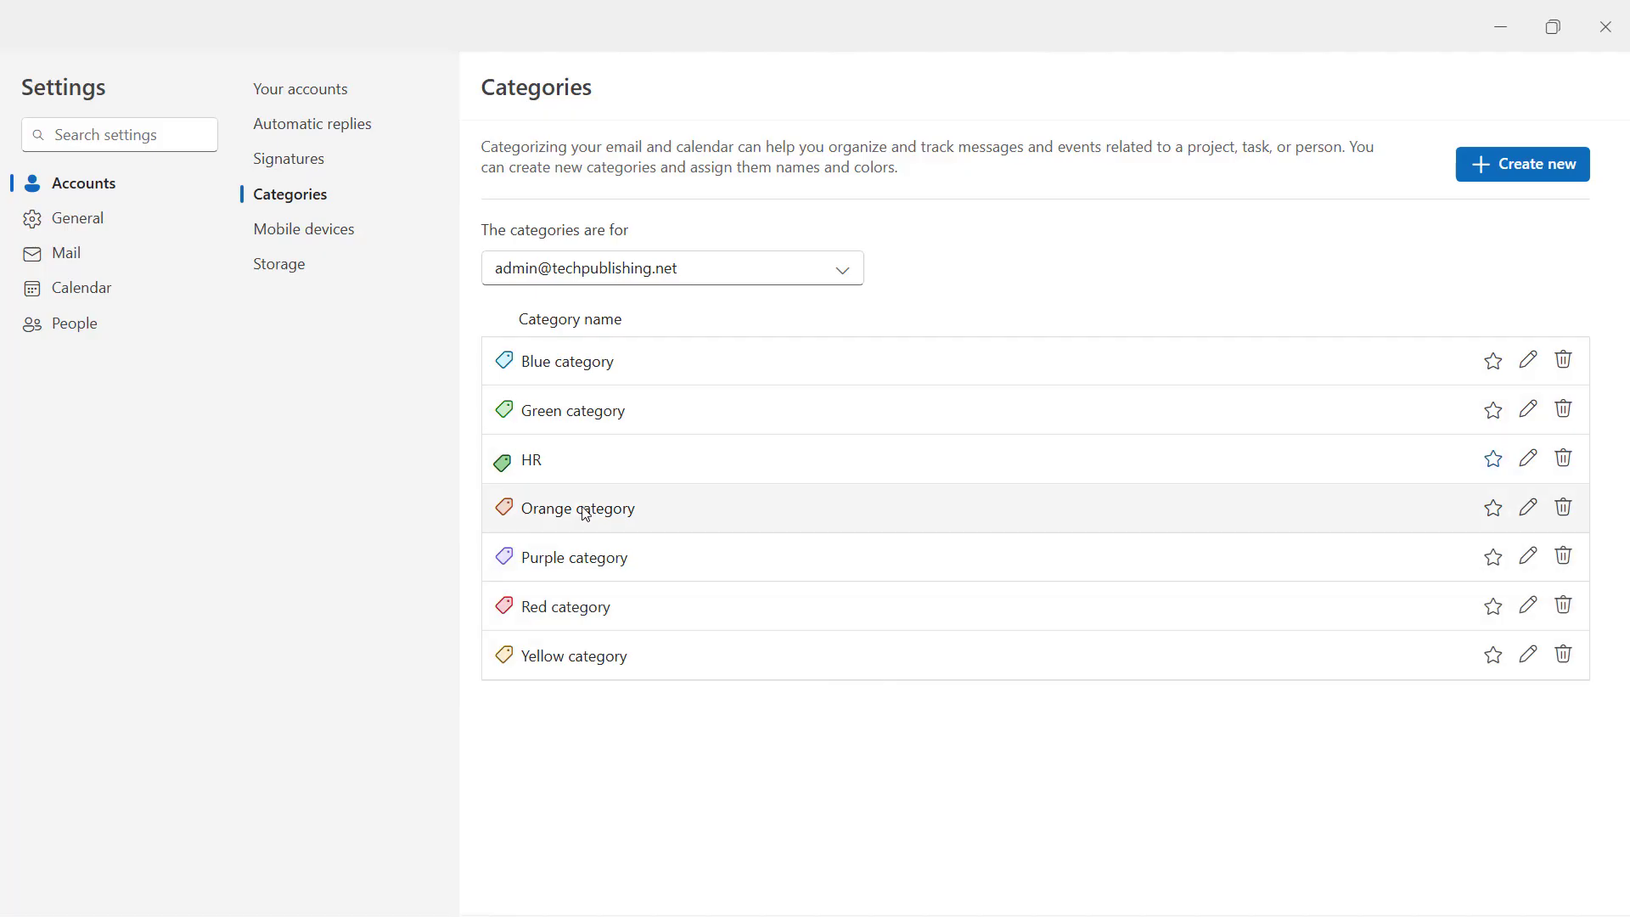
Rename the Orange category to Accounting and save it
left_click(1528, 509)
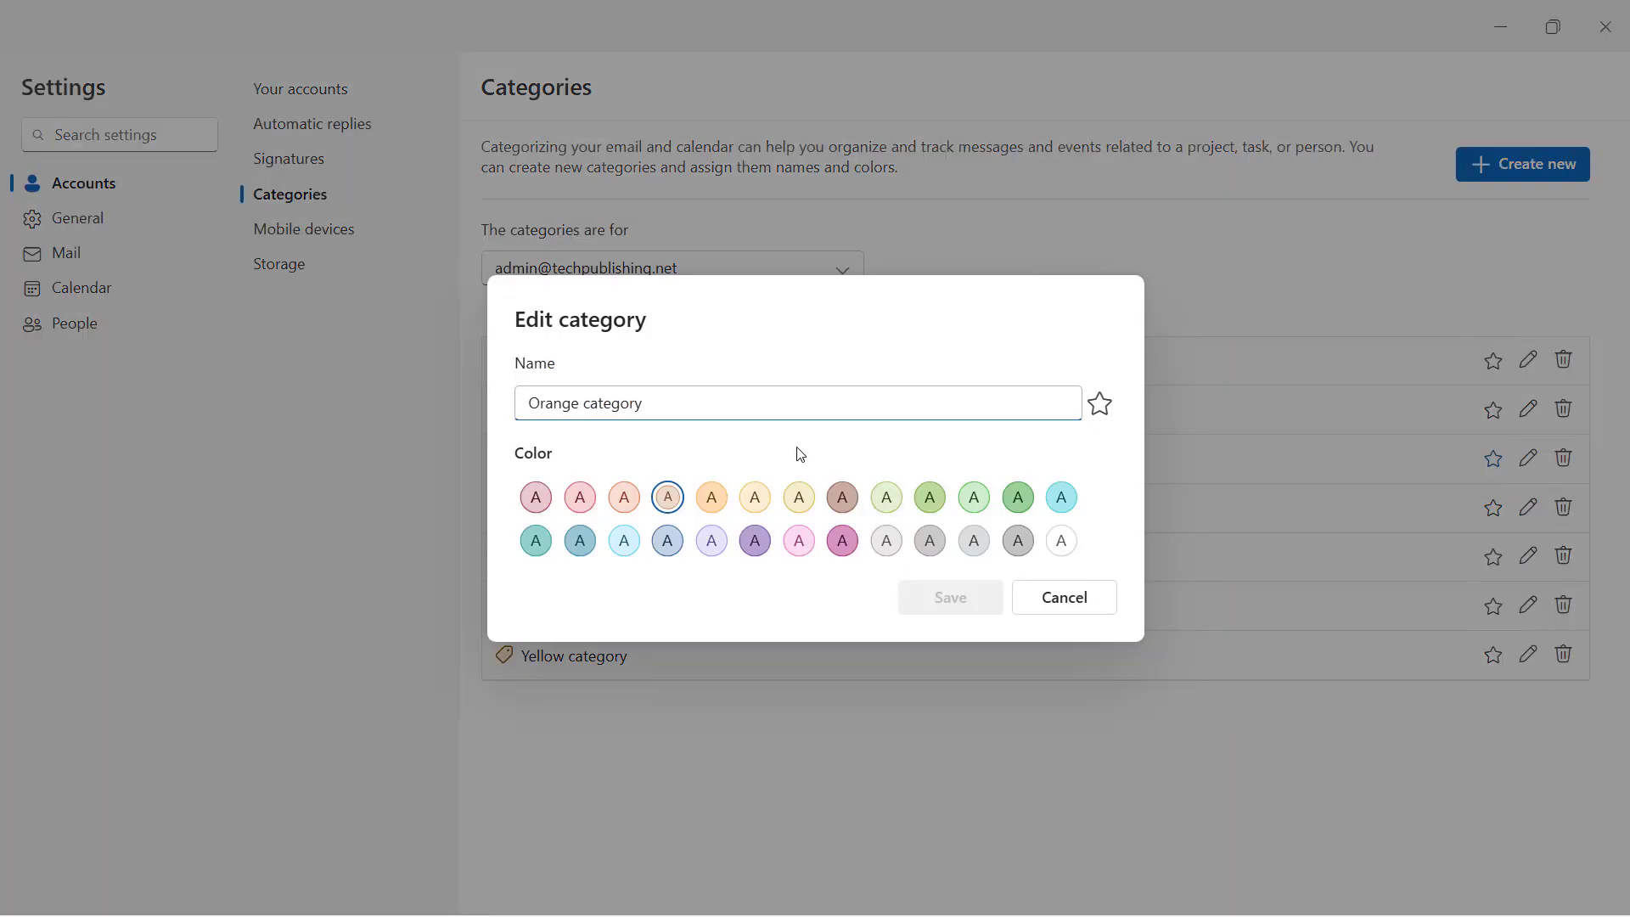
key("BackSpace")
key("BackSpace")
key("BackSpace")
key("BackSpace")
key("BackSpace")
key("BackSpace")
key("BackSpace")
type("Accounting")
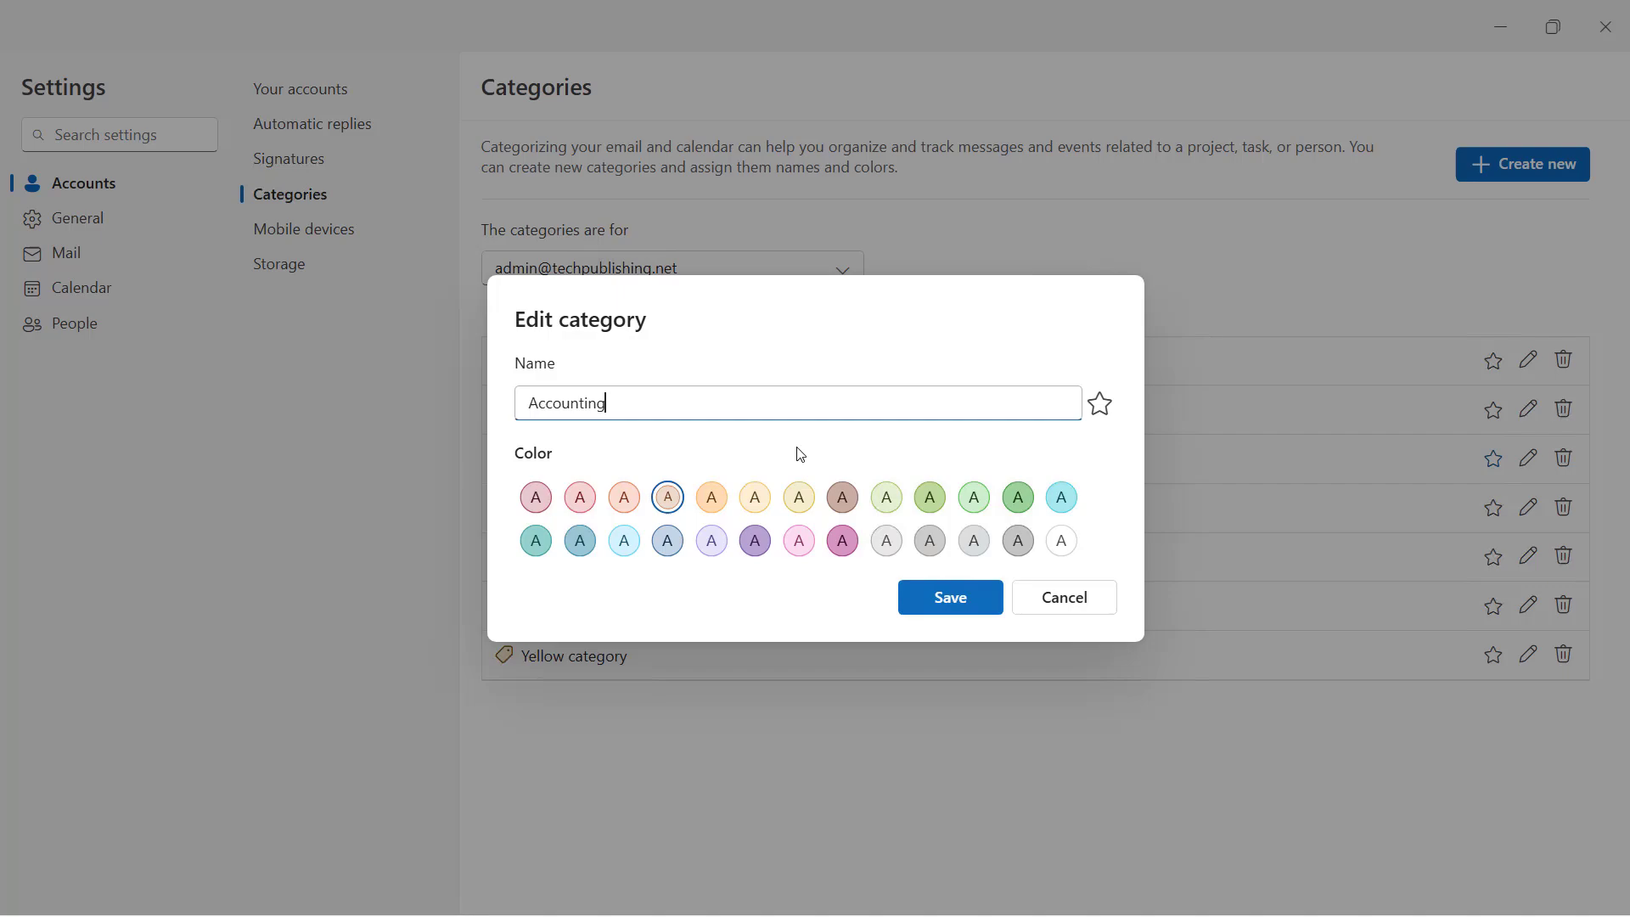
left_click(952, 608)
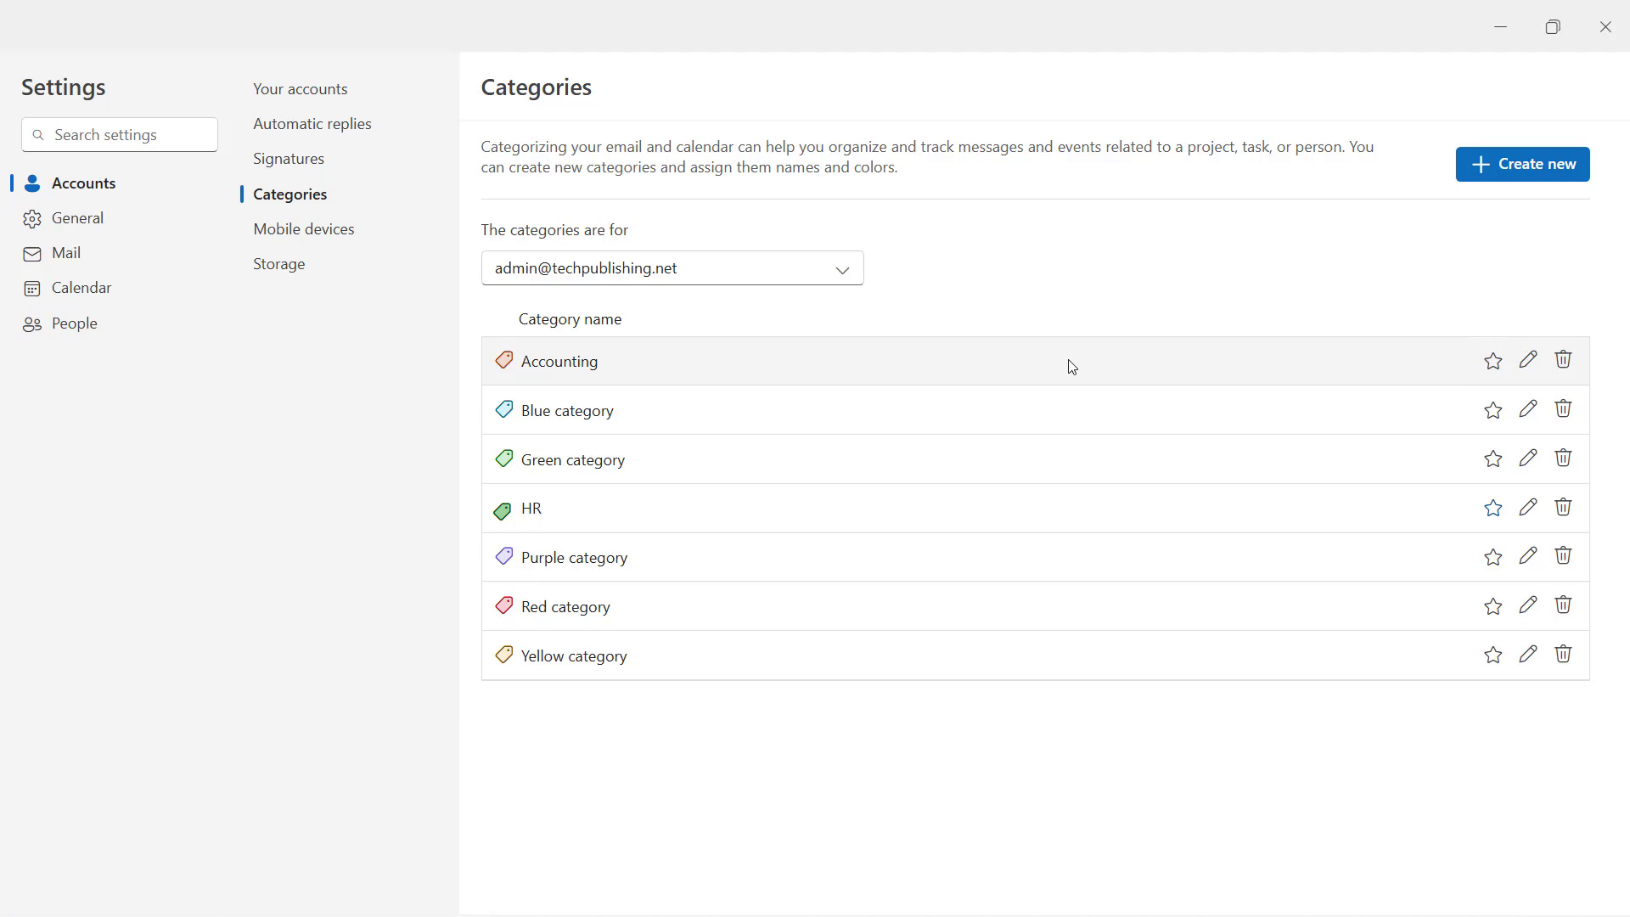
Star the Accounting and HR categories to add them to folder pane favorites
left_click(1496, 365)
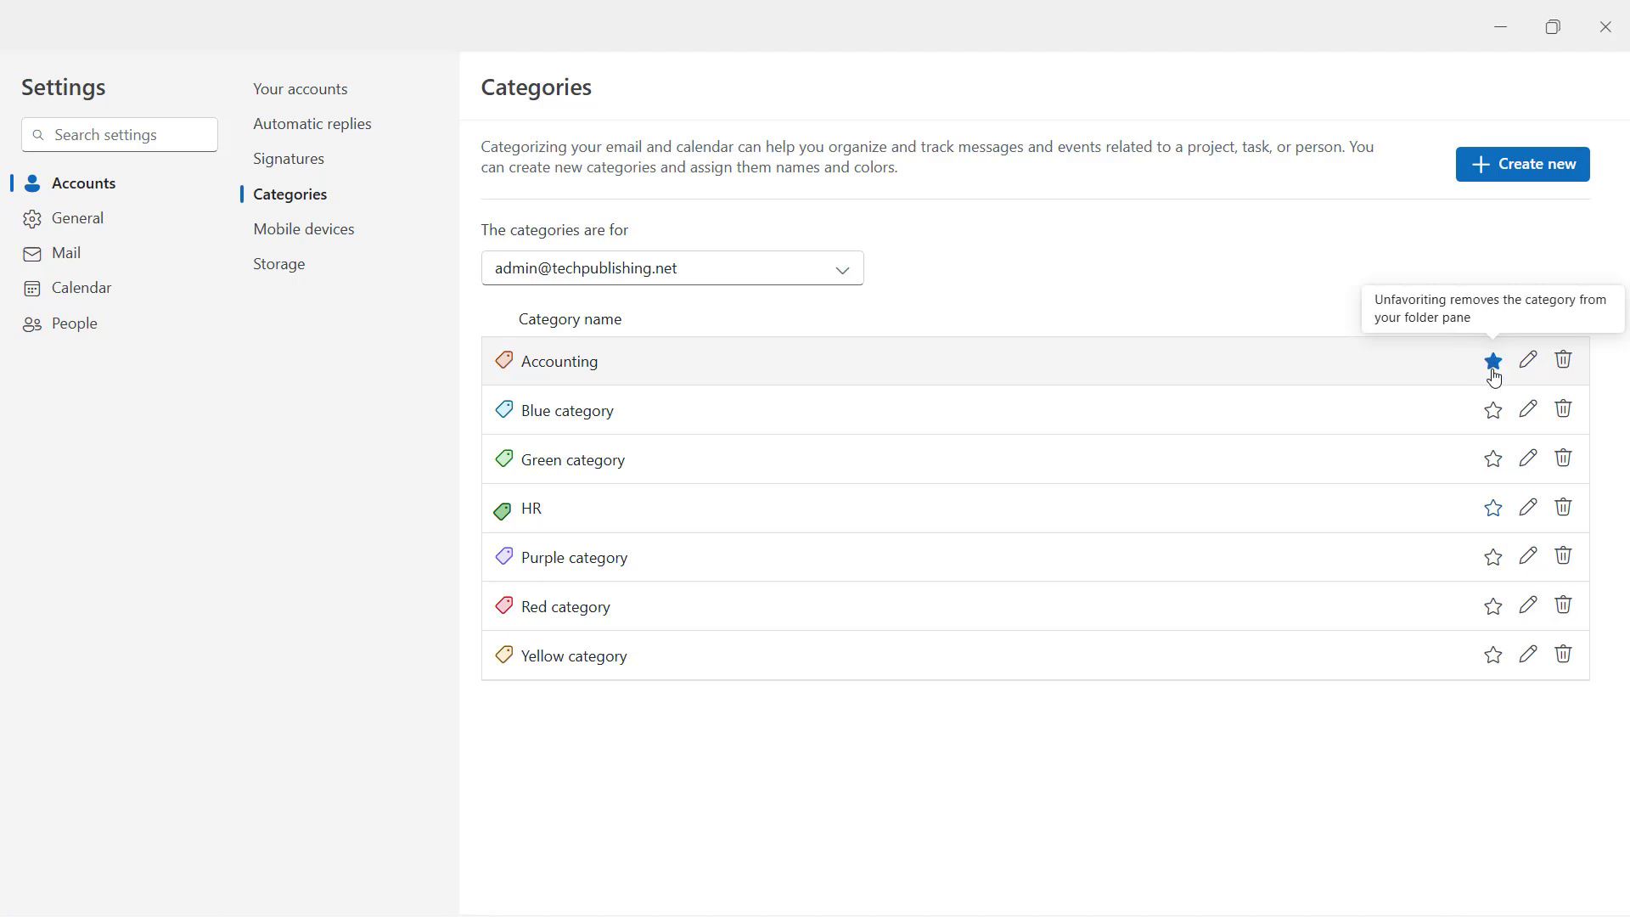
left_click(1497, 514)
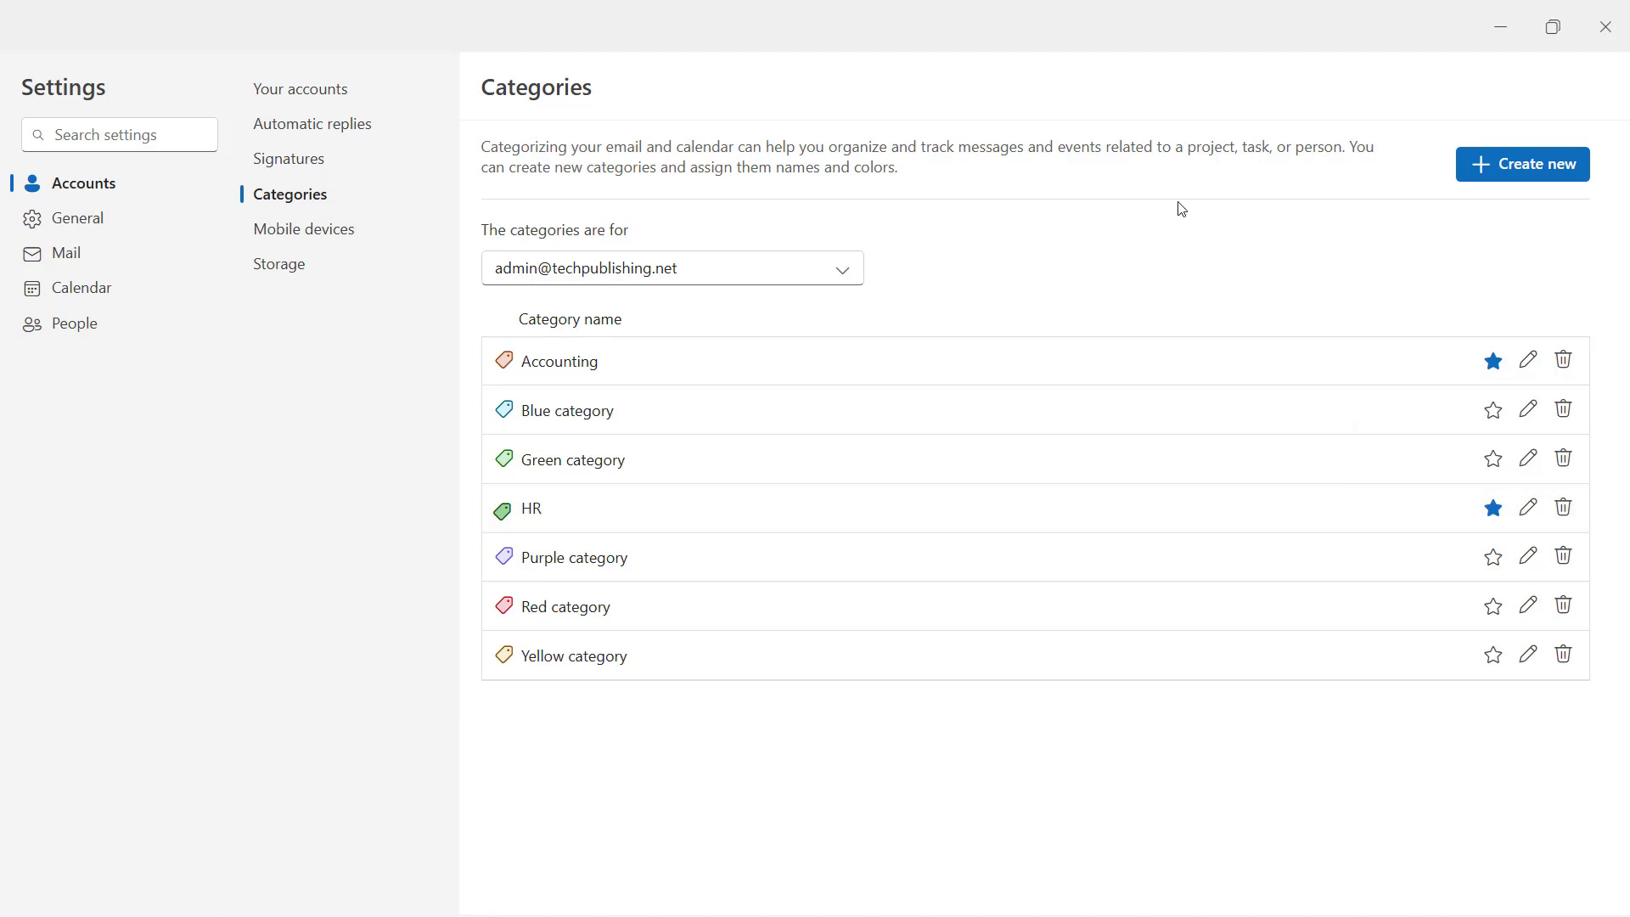
Exit Settings and view the Accounting-tagged 10/27 alert email in the reading pane
left_click(1617, 28)
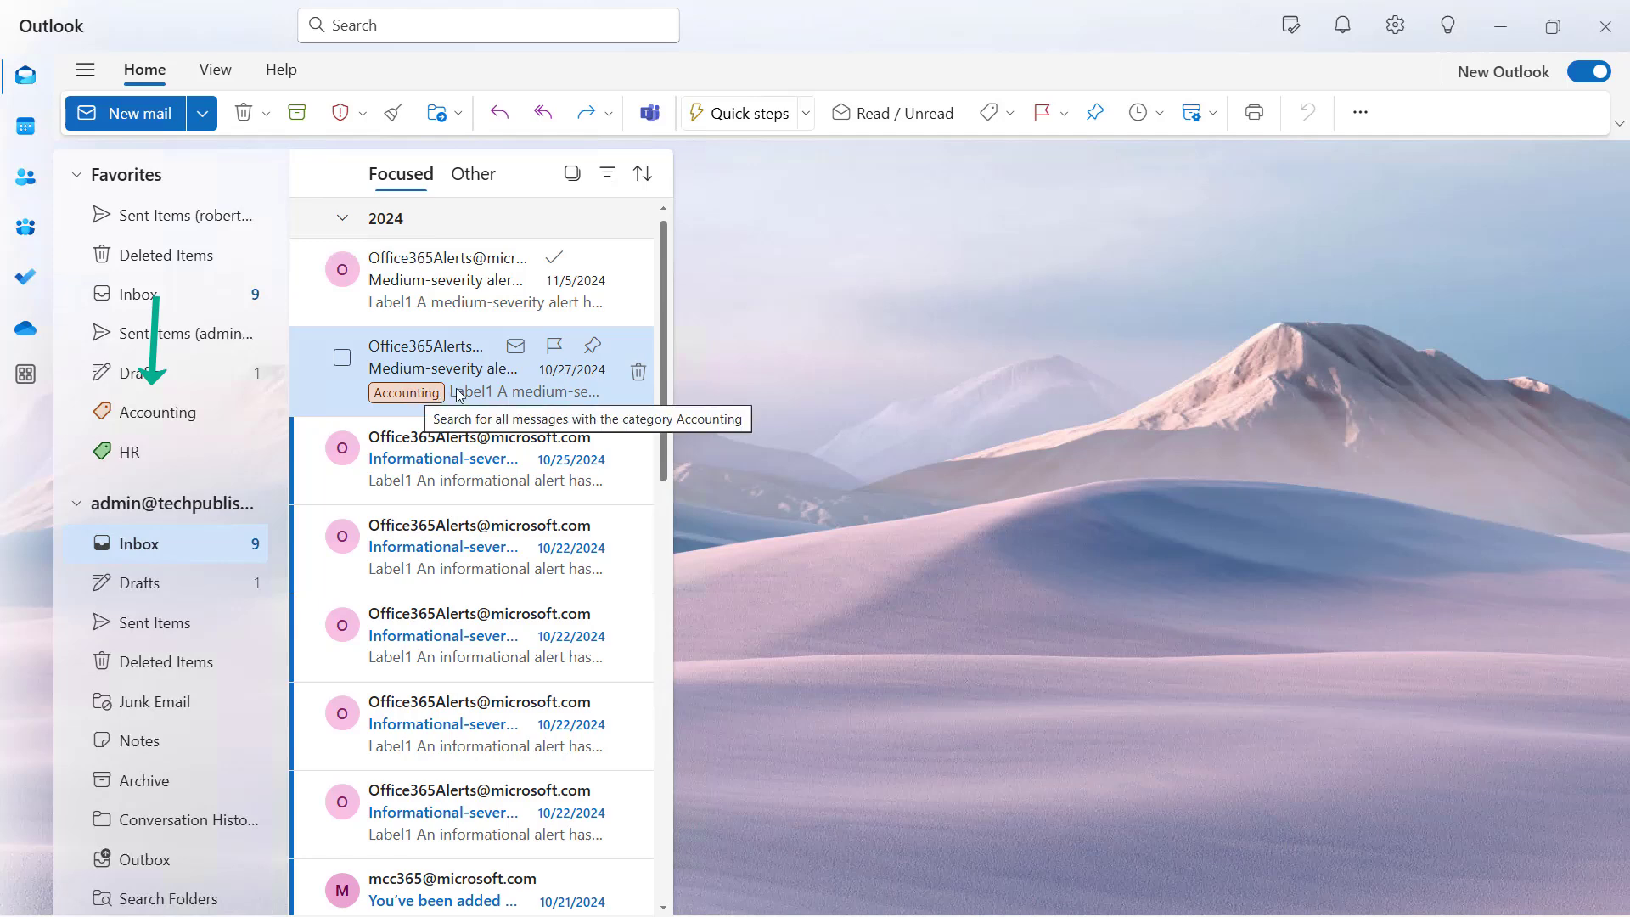
left_click(519, 396)
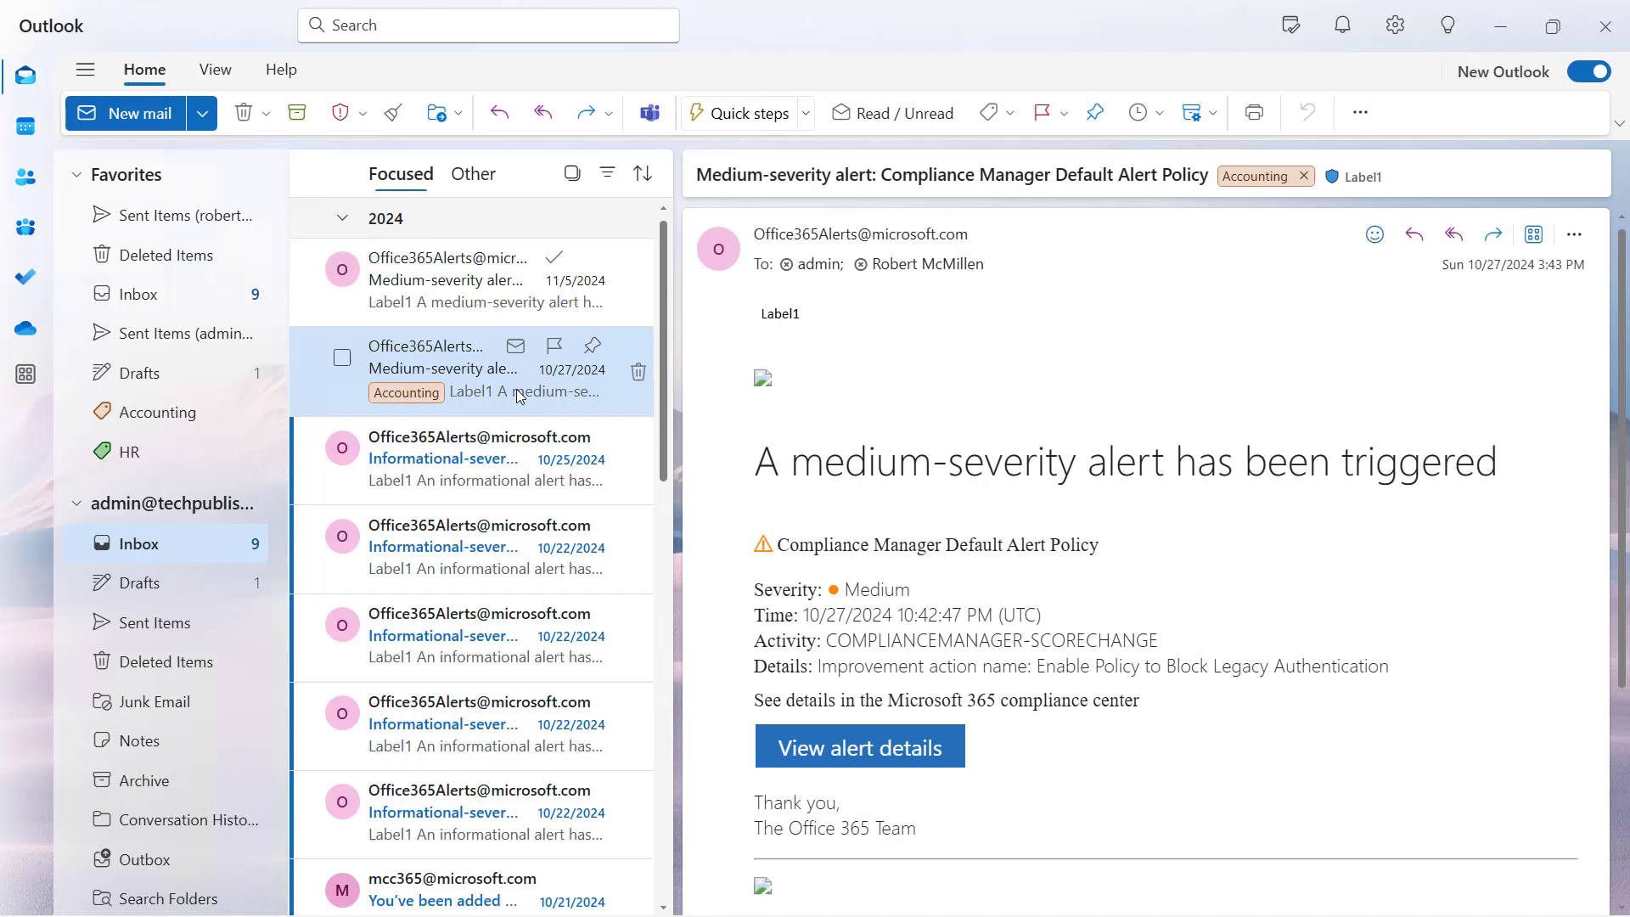